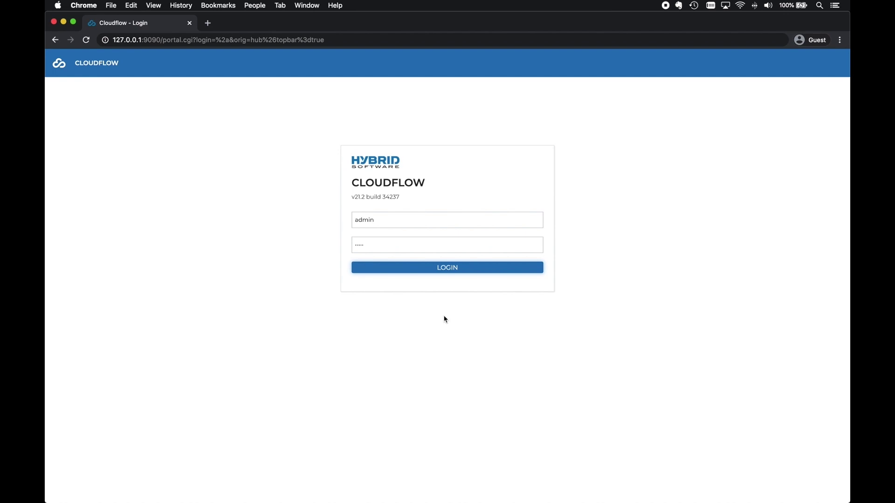
- Log in to the Cloudflow portal as the admin user
{"action": "left_click", "coordinate": [451, 274]}
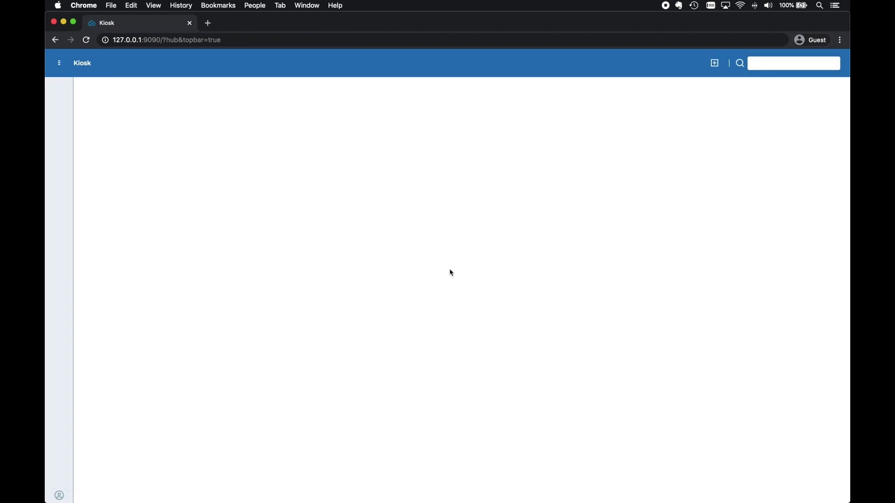
- Start a new Intelligent Flexo - Demo job with the IF - Manual Zones input
{"action": "left_click", "coordinate": [714, 62]}
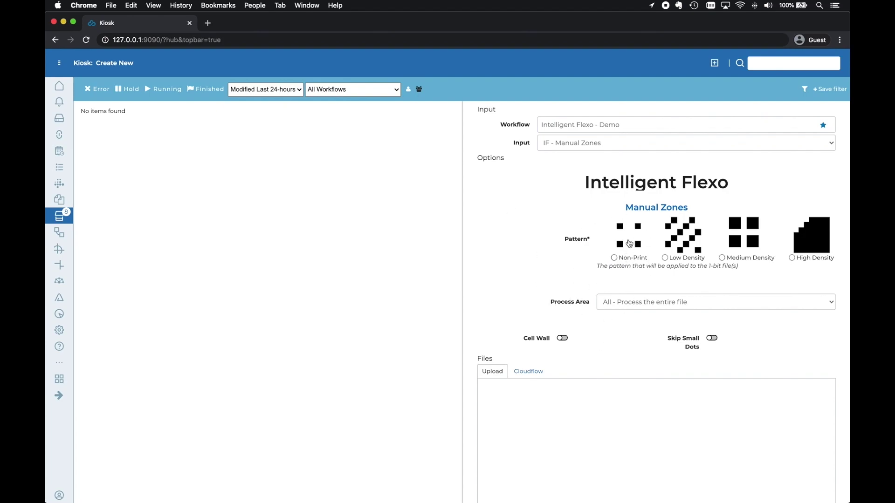
- Try the Medium Density and Low Density patterns, then pick Non-Print
{"action": "left_click", "coordinate": [743, 243]}
{"action": "left_click", "coordinate": [661, 244]}
{"action": "left_click", "coordinate": [629, 242]}
- Show the four pattern TIFFs in Finder, select low-density.tif, then restore full-screen Chrome
{"action": "key", "text": "ctrl+alt+Left"}
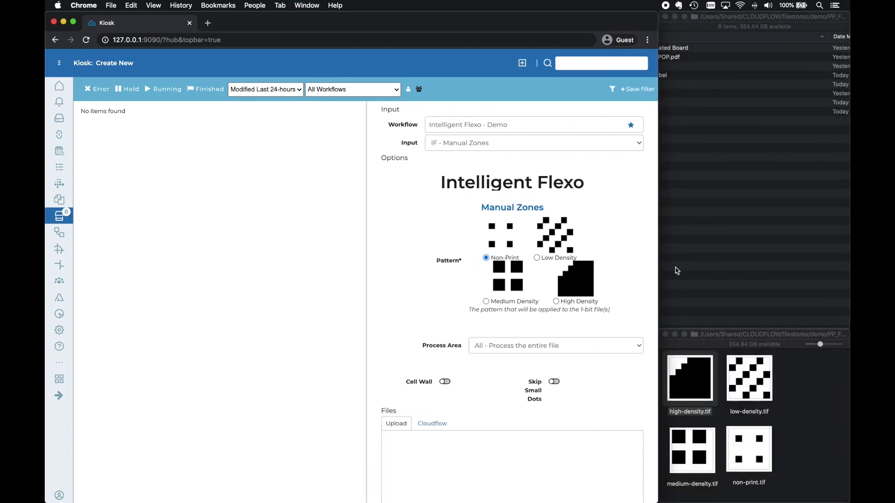
{"action": "left_click_drag", "start_coordinate": [792, 466], "coordinate": [693, 373]}
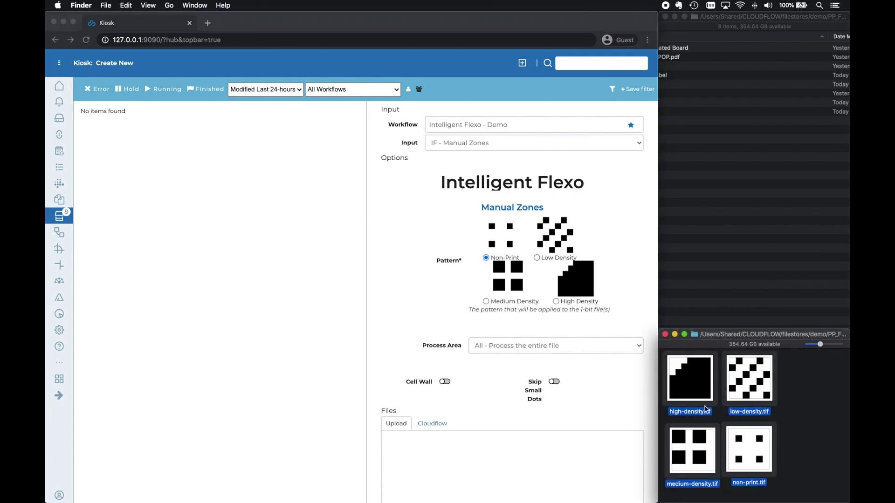
{"action": "left_click", "coordinate": [809, 413]}
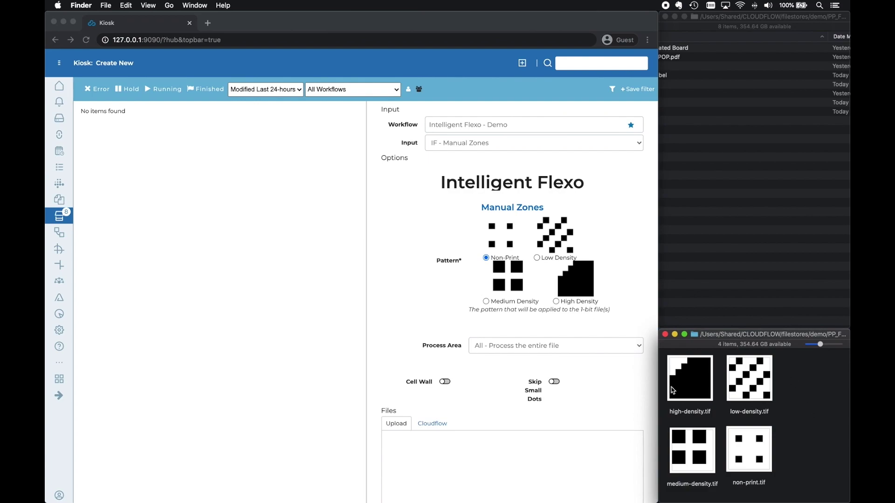
{"action": "left_click", "coordinate": [760, 383]}
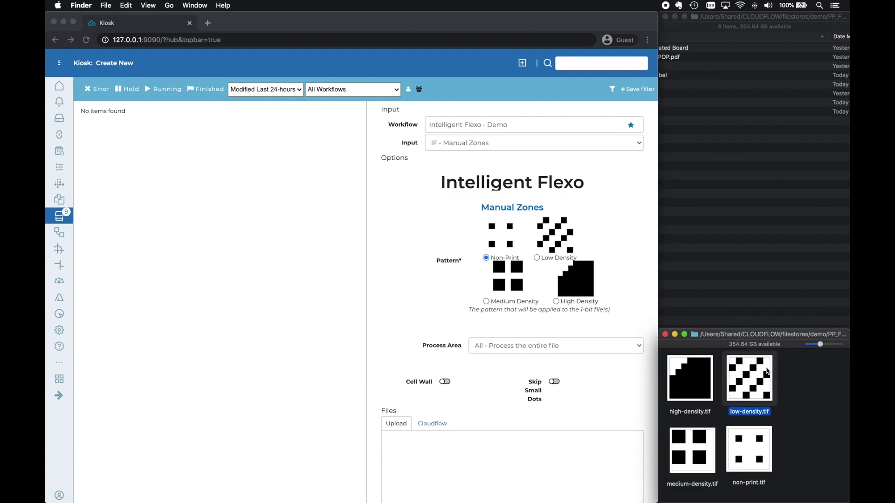
{"action": "left_click", "coordinate": [652, 285]}
{"action": "key", "text": "ctrl+alt+Return"}
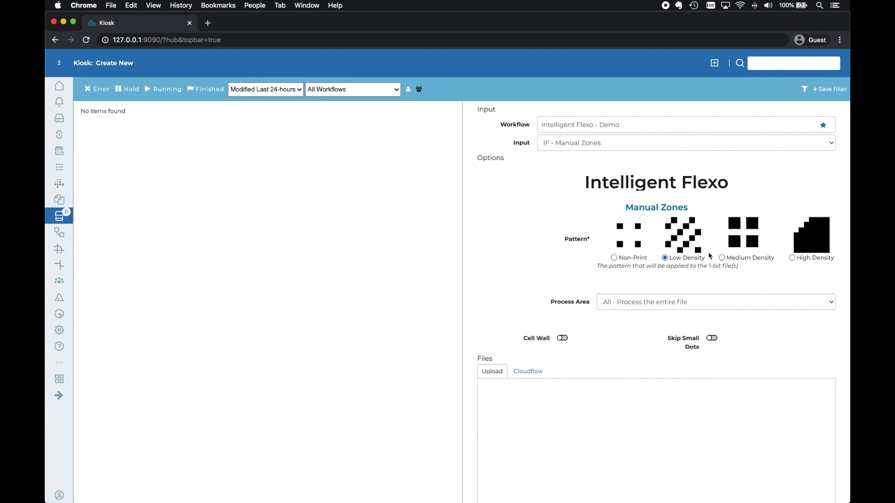
- Keep Process Area set to 'All - Process the entire file'
{"action": "left_click", "coordinate": [659, 301]}
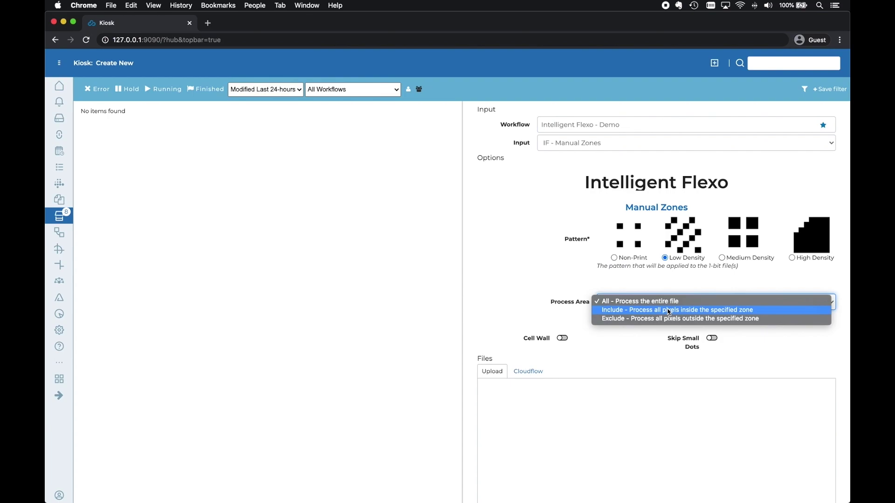
{"action": "left_click", "coordinate": [561, 307]}
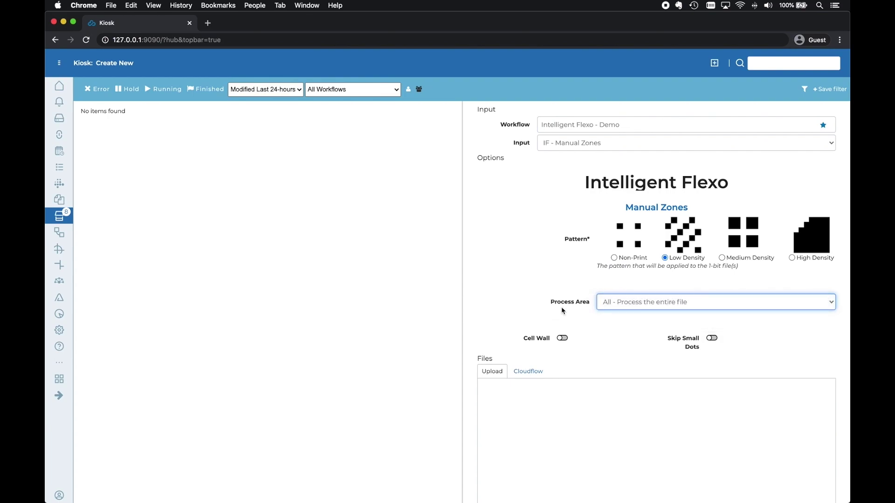
{"action": "scroll", "coordinate": [562, 310], "scroll_direction": "down", "scroll_amount": 2}
- Turn on Cell Wall with a size of 2 px
{"action": "left_click", "coordinate": [562, 301]}
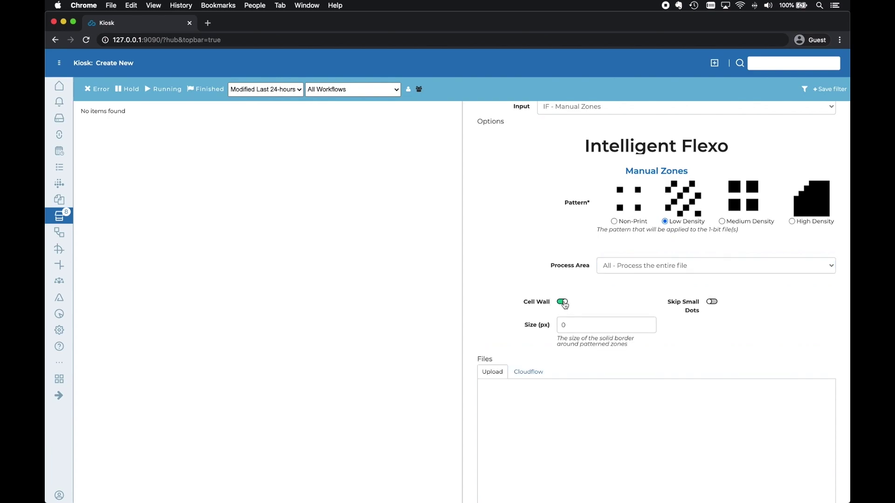
{"action": "scroll", "coordinate": [569, 294], "scroll_direction": "down", "scroll_amount": 1}
{"action": "double_click", "coordinate": [570, 307]}
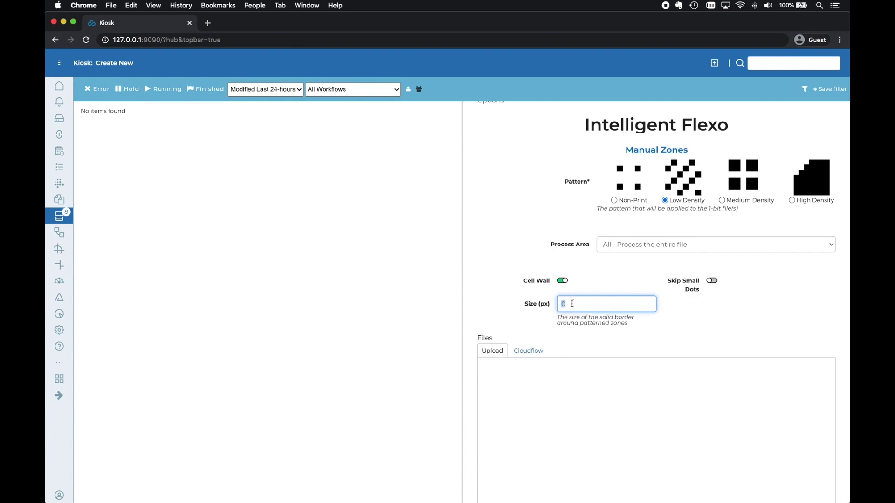
{"action": "type", "text": "2"}
- Turn on Skip Small Dots for dots smaller than 5 px
{"action": "left_click", "coordinate": [712, 281]}
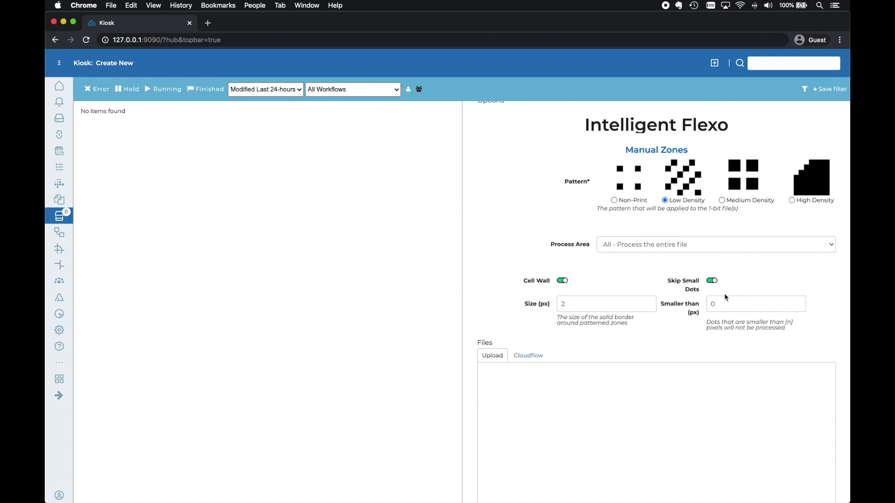
{"action": "double_click", "coordinate": [705, 304]}
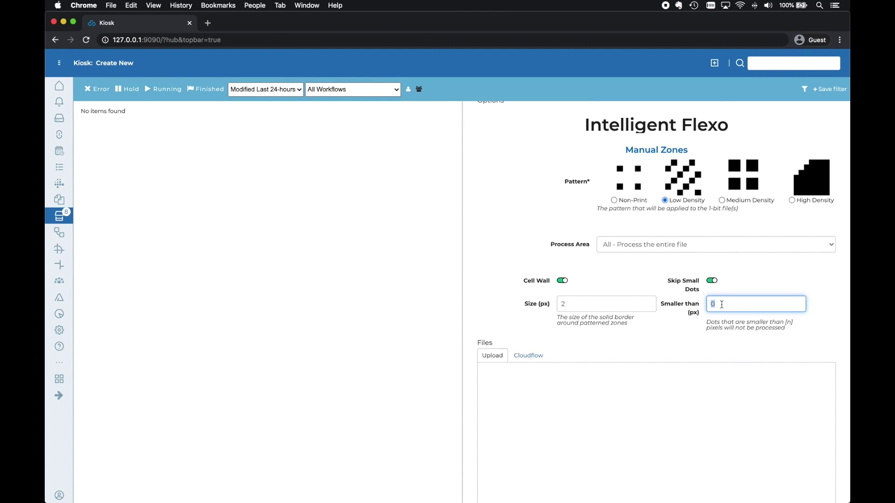
{"action": "type", "text": "5"}
- Select the five Corrugated - POP separation TIFFs, Black through the last, and submit the job
{"action": "scroll", "coordinate": [722, 306], "scroll_direction": "down", "scroll_amount": 3}
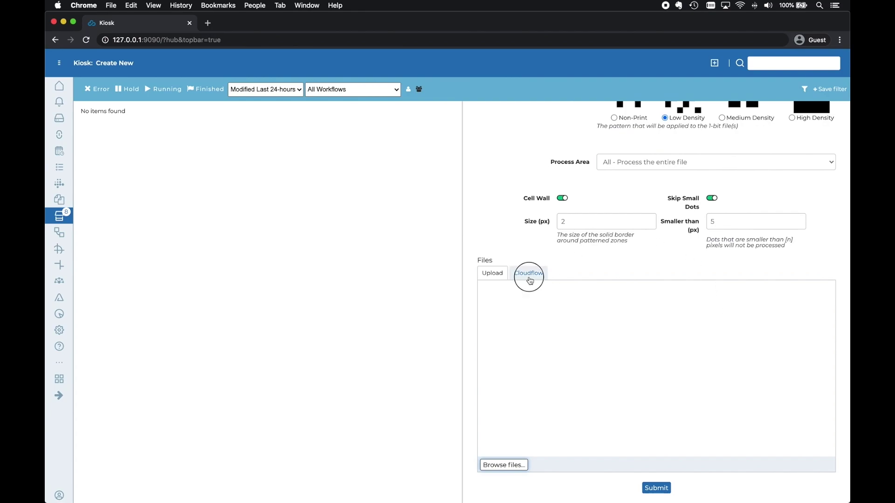
{"action": "left_click", "coordinate": [529, 275]}
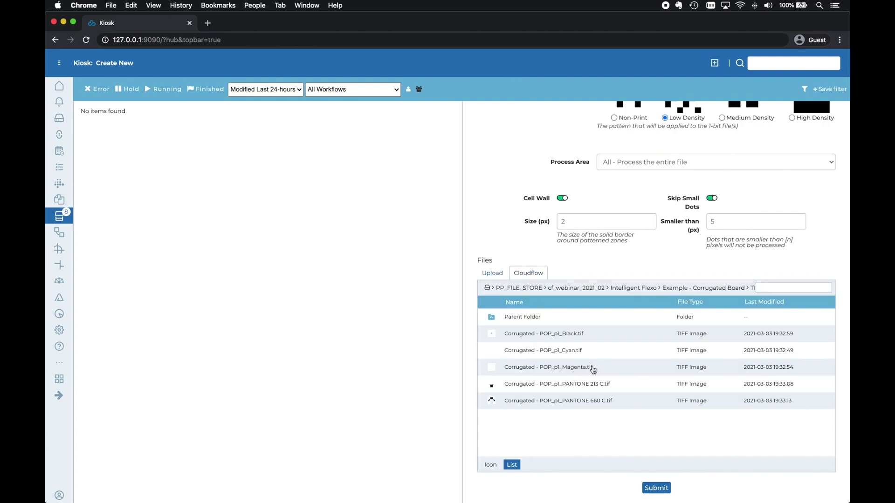
{"action": "left_click", "coordinate": [573, 334]}
{"action": "left_click", "coordinate": [591, 401], "text": "shift"}
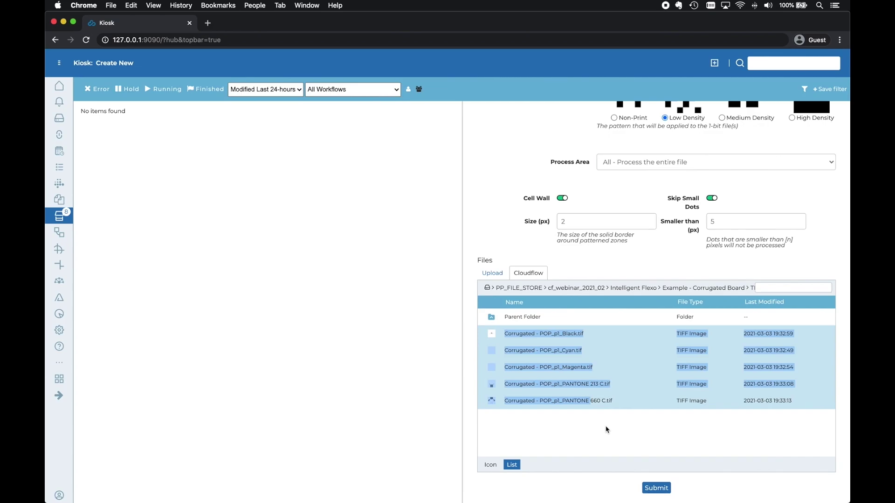
{"action": "left_click", "coordinate": [657, 488]}
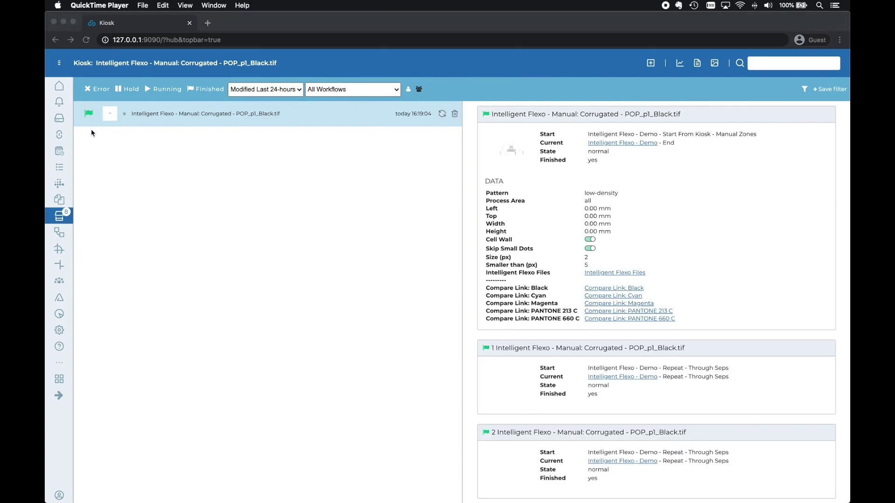
- Open the PANTONE 213 C compare link showing processed versus original separation
{"action": "left_click", "coordinate": [682, 295]}
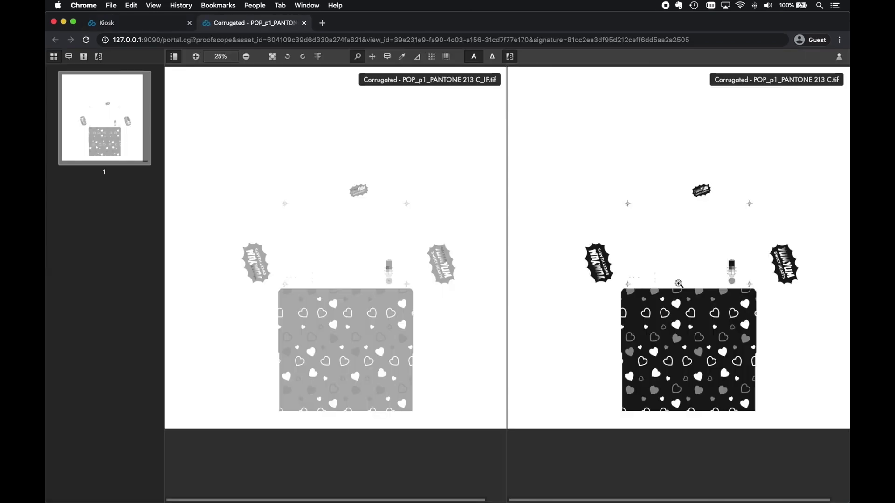
- Zoom deep into the badge's halftone dots, zoom back to both pages, then close the comparison
{"action": "left_click", "coordinate": [781, 252]}
{"action": "left_click_drag", "start_coordinate": [679, 278], "coordinate": [689, 298]}
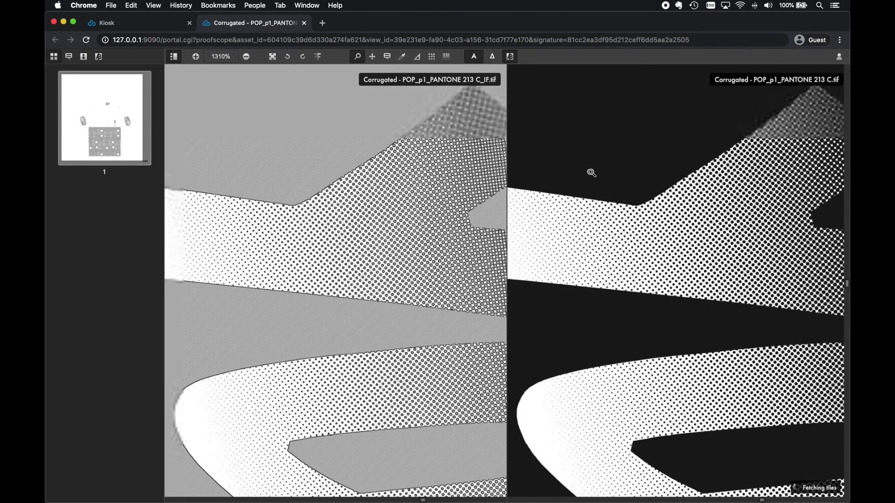
{"action": "left_click_drag", "start_coordinate": [559, 150], "coordinate": [649, 324]}
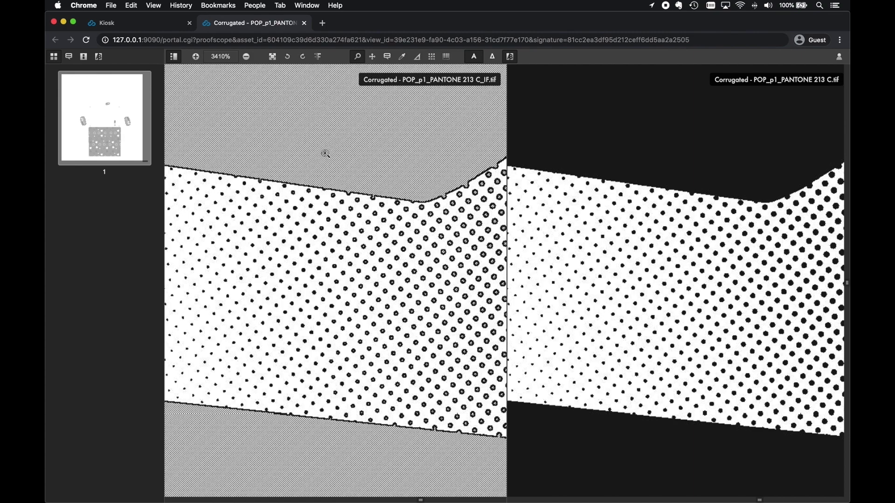
{"action": "key", "text": "super+0"}
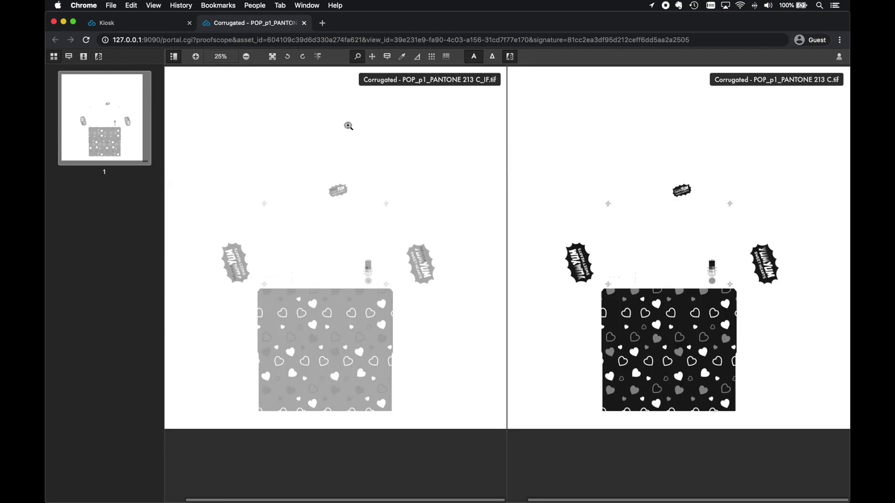
{"action": "left_click", "coordinate": [304, 24]}
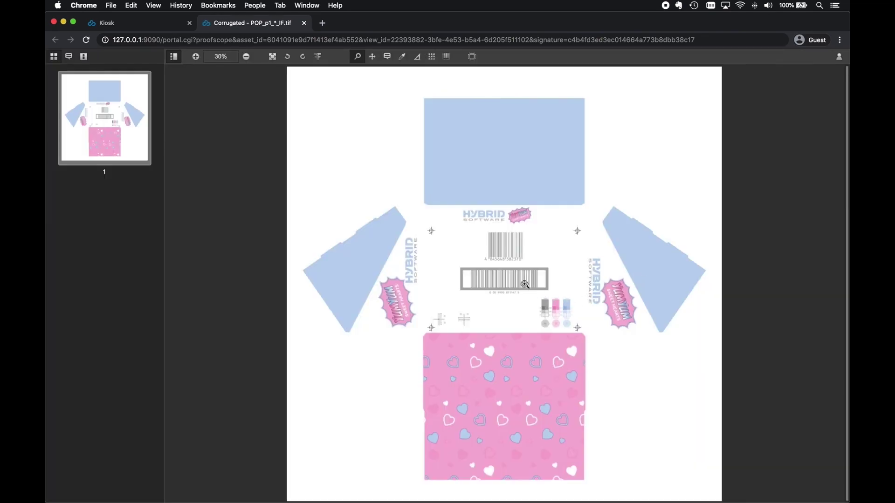
- Zoom in on the barcode's hatched pattern, then close the combined proof
{"action": "left_click_drag", "start_coordinate": [510, 247], "coordinate": [545, 277]}
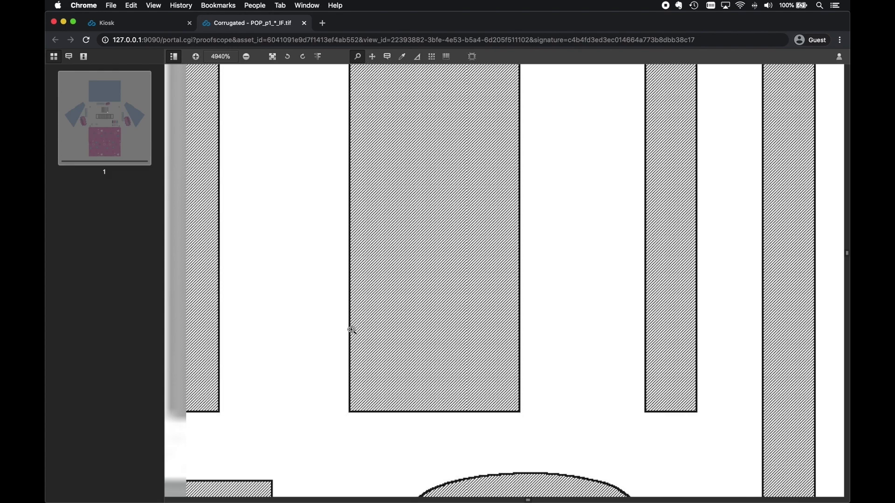
{"action": "left_click", "coordinate": [304, 23]}
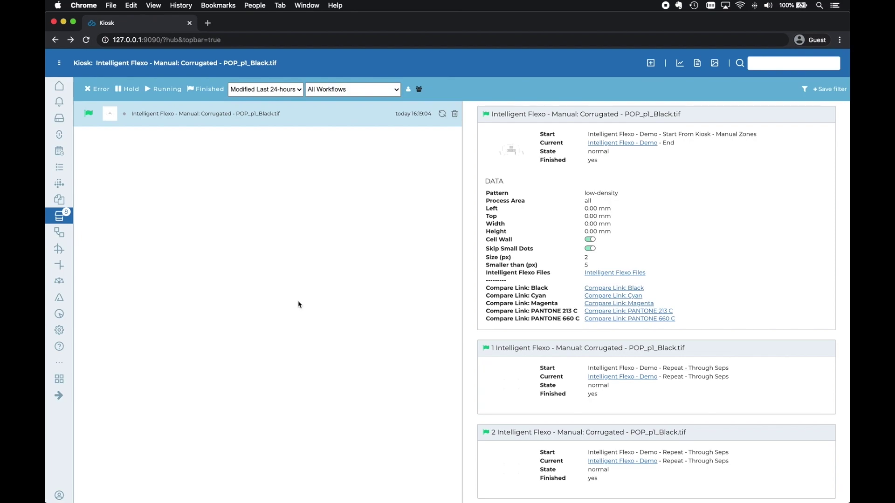
- Open the Label SnR TIFFs bookmark and measure 4.37 mm horizontally at the Black colour-bar text
{"action": "left_click", "coordinate": [59, 395]}
{"action": "left_click", "coordinate": [238, 394]}
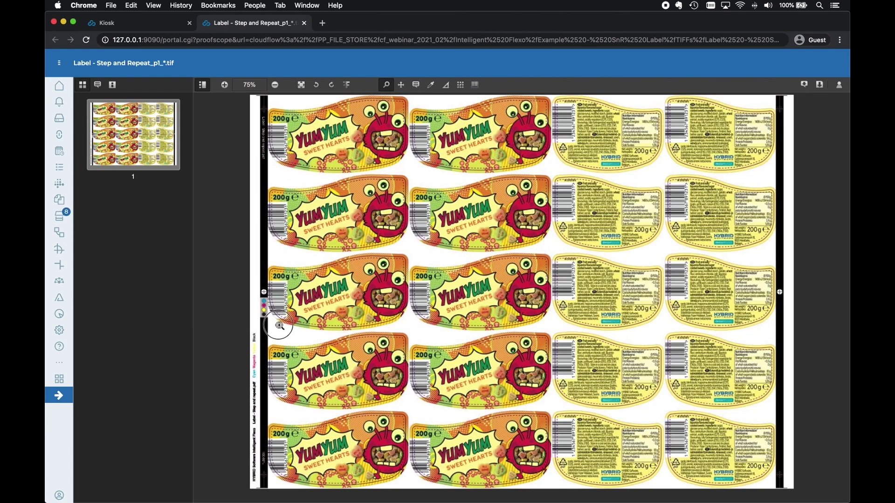
{"action": "left_click_drag", "start_coordinate": [280, 324], "coordinate": [248, 485]}
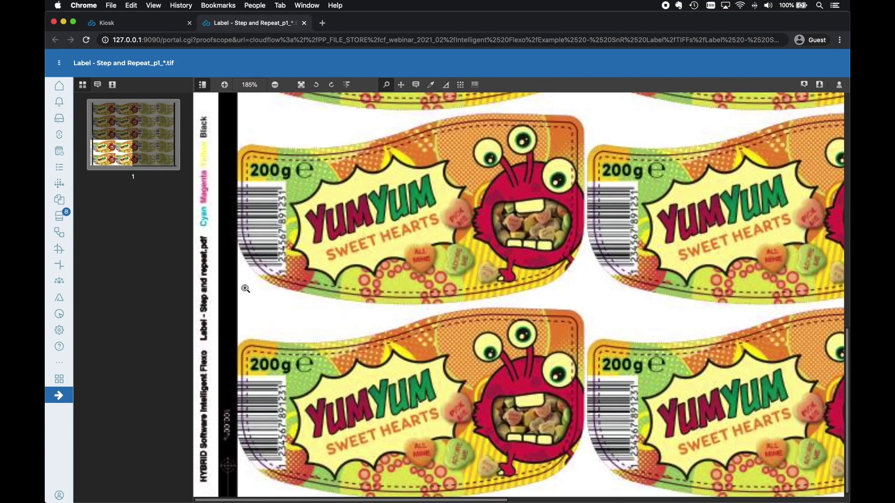
{"action": "left_click", "coordinate": [193, 151]}
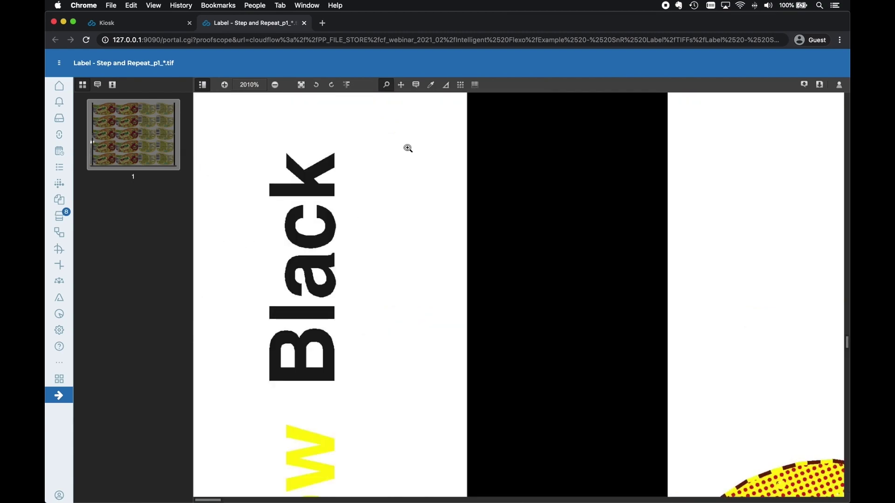
{"action": "left_click", "coordinate": [445, 86]}
{"action": "left_click_drag", "start_coordinate": [194, 294], "coordinate": [354, 293]}
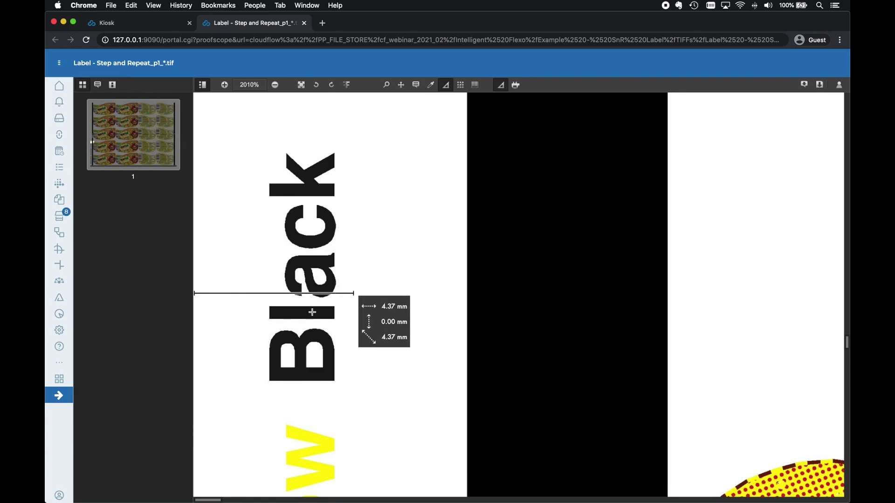
- Start a new job using the Non-Print pattern and a 4.50 mm wide Include process area
{"action": "left_click", "coordinate": [305, 23]}
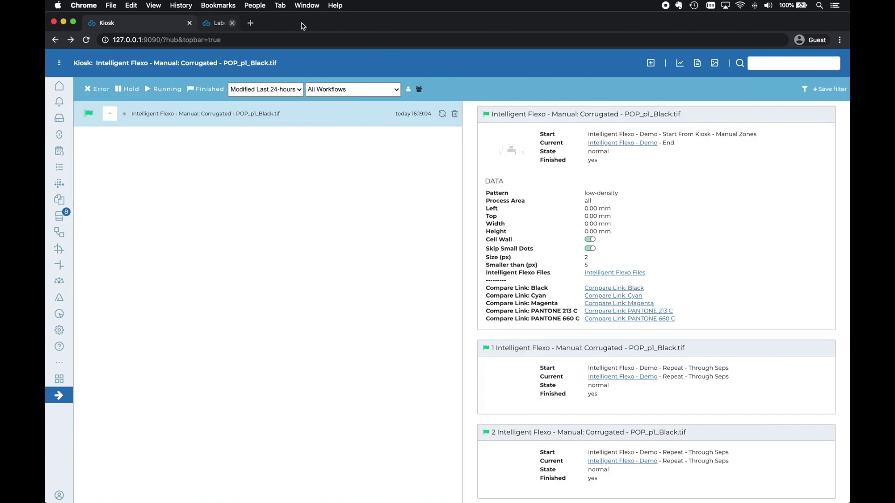
{"action": "left_click", "coordinate": [651, 63]}
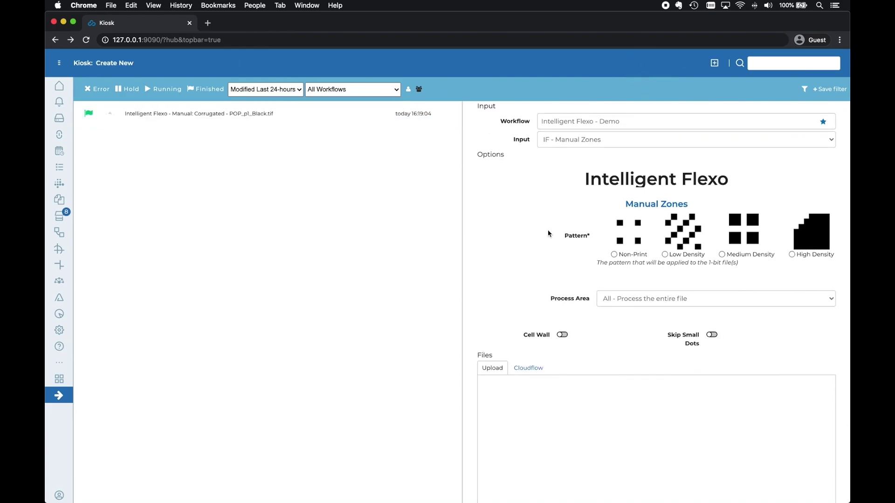
{"action": "left_click", "coordinate": [626, 238]}
{"action": "left_click", "coordinate": [646, 302]}
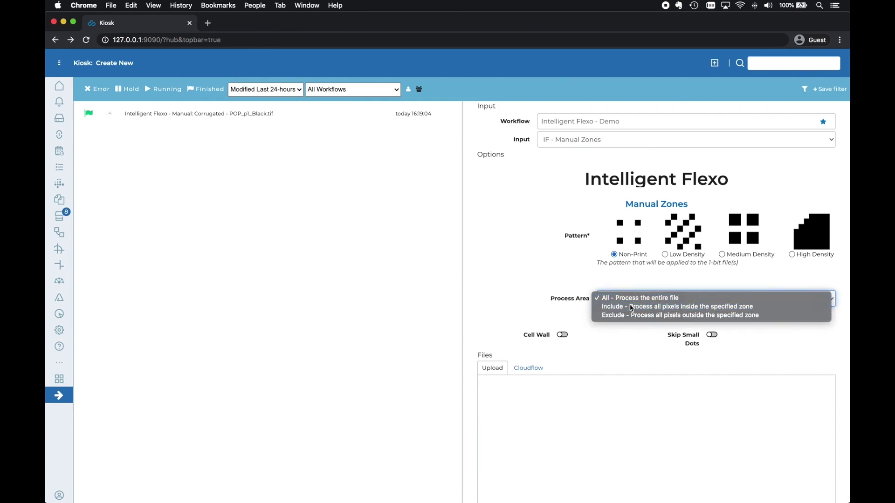
{"action": "left_click", "coordinate": [631, 307]}
{"action": "left_click", "coordinate": [545, 335]}
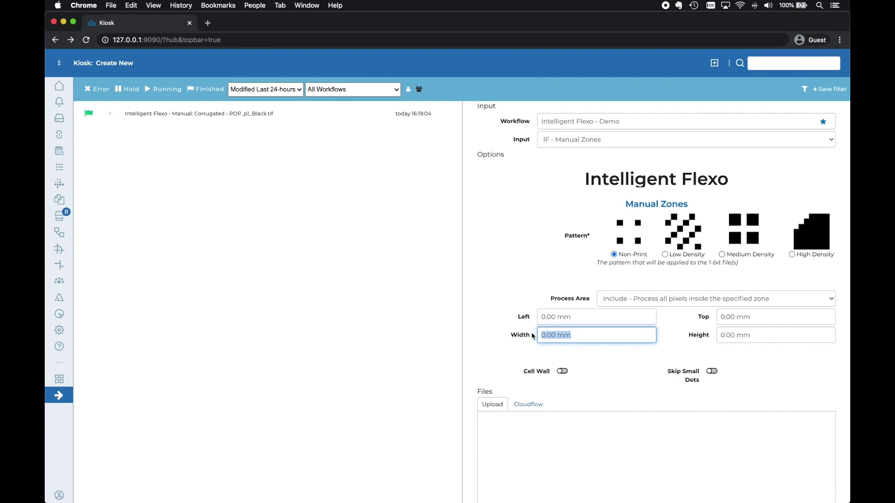
{"action": "type", "text": "4.5"}
{"action": "key", "text": "Tab"}
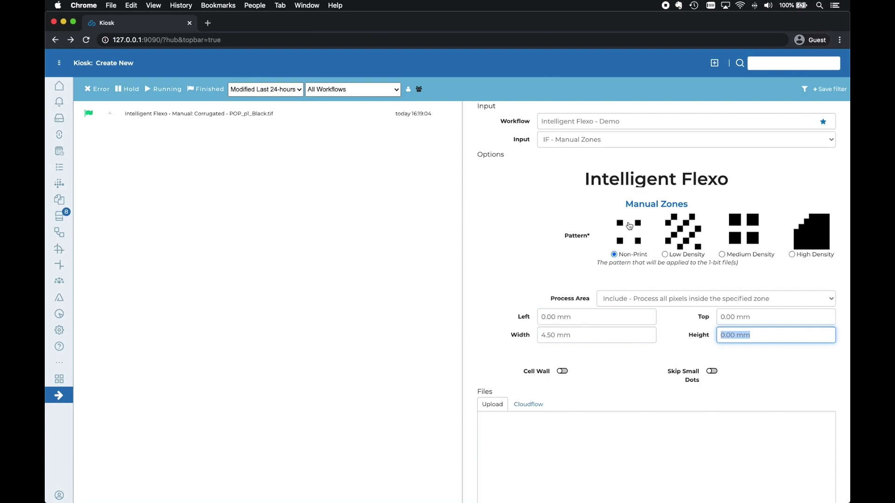
- Select the six Label separation TIFFs from Black through Yellow and submit the job
{"action": "left_click", "coordinate": [529, 404]}
{"action": "scroll", "coordinate": [550, 396], "scroll_direction": "down", "scroll_amount": 3}
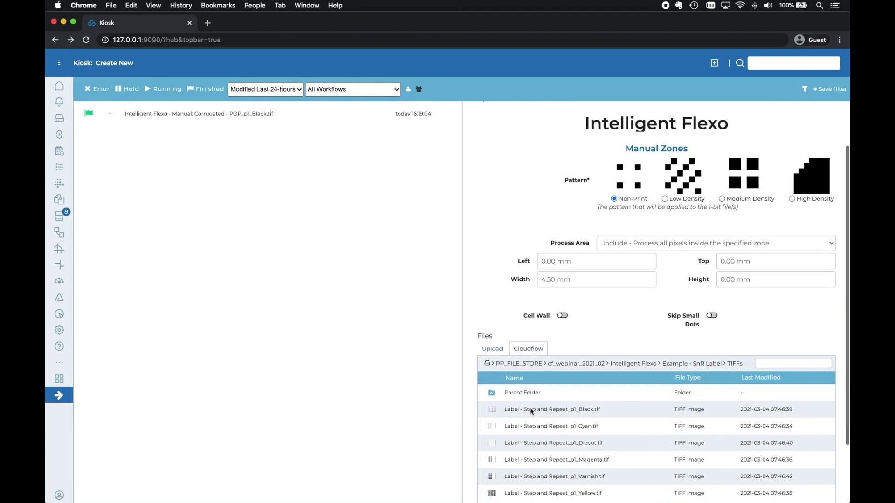
{"action": "left_click", "coordinate": [558, 342]}
{"action": "left_click", "coordinate": [559, 414], "text": "shift"}
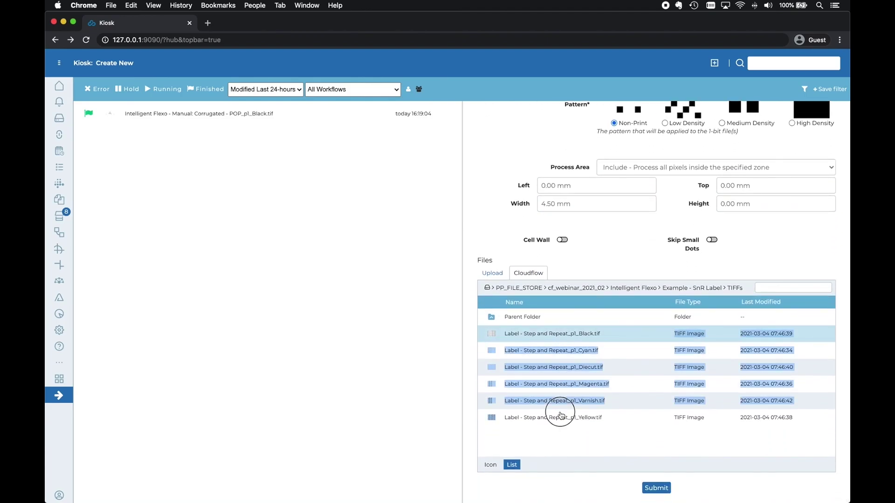
{"action": "left_click", "coordinate": [657, 488]}
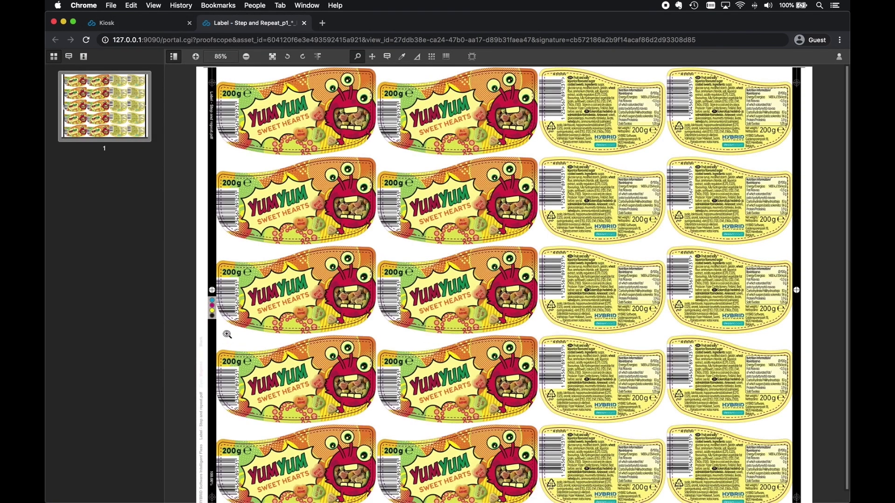
- Zoom in on the left slug text beside the barcode, zoom back out, then close the proof
{"action": "left_click_drag", "start_coordinate": [226, 330], "coordinate": [196, 409]}
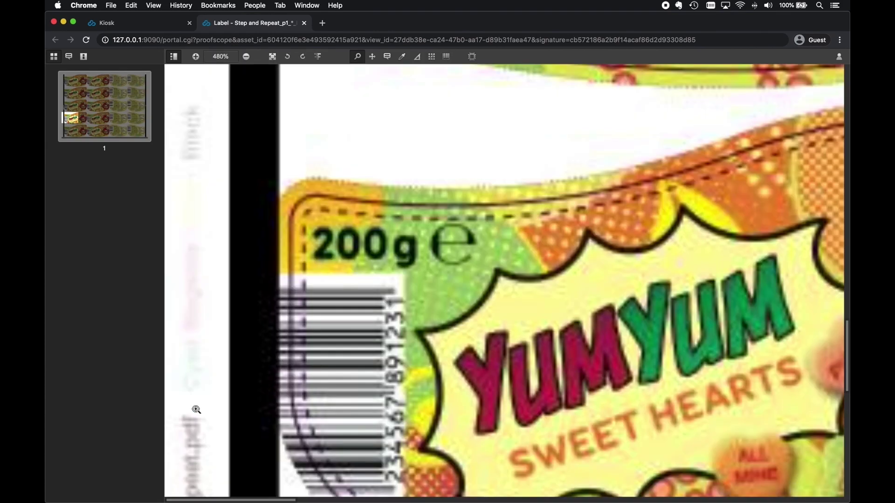
{"action": "scroll", "coordinate": [195, 410], "scroll_direction": "down", "scroll_amount": 3}
{"action": "left_click_drag", "start_coordinate": [185, 299], "coordinate": [340, 419]}
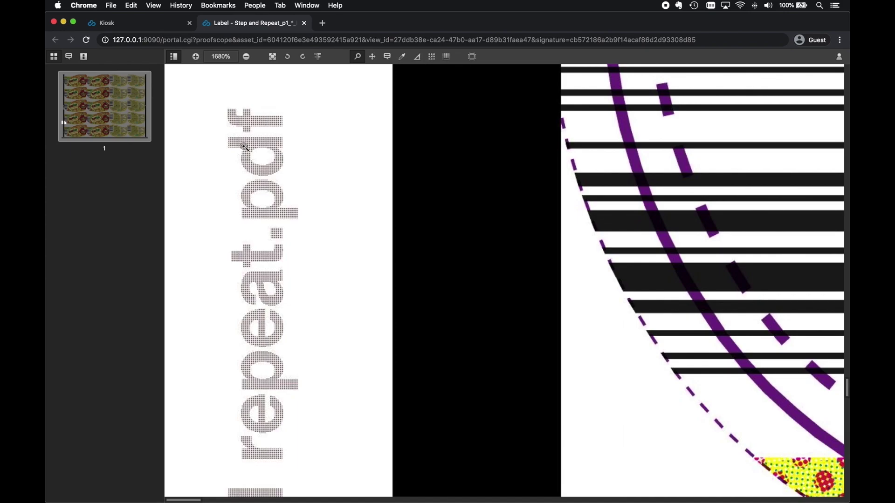
{"action": "left_click", "coordinate": [264, 410], "text": "alt"}
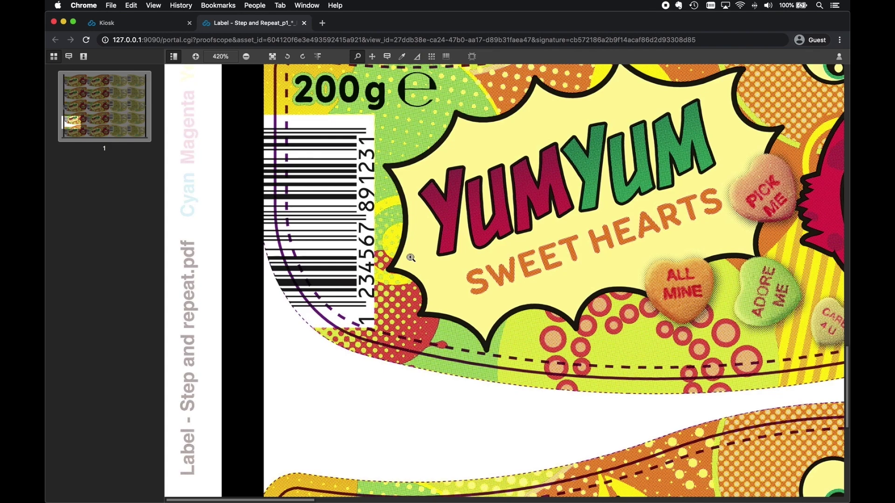
{"action": "left_click", "coordinate": [304, 23]}
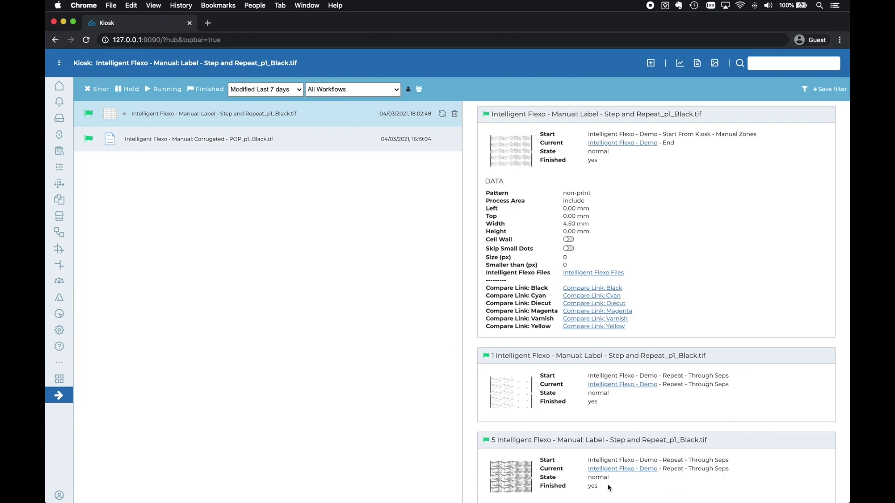
- Bring the Label - Step and Repeat.pdf document in PACKZ to the front
{"action": "mouse_move", "coordinate": [653, 501]}
{"action": "left_click", "coordinate": [744, 494]}
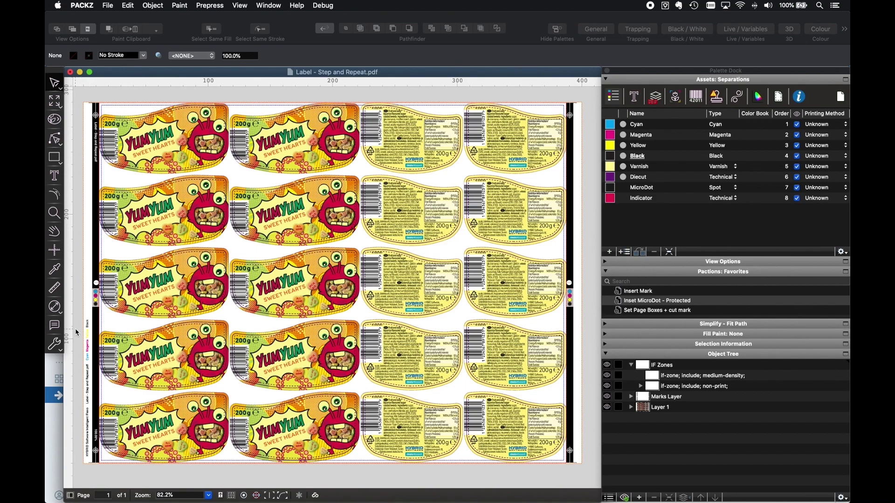
- Select the medium-density zone, then the non-print left-edge strip, and run Inset MicroDot - Protected
{"action": "left_click", "coordinate": [846, 380]}
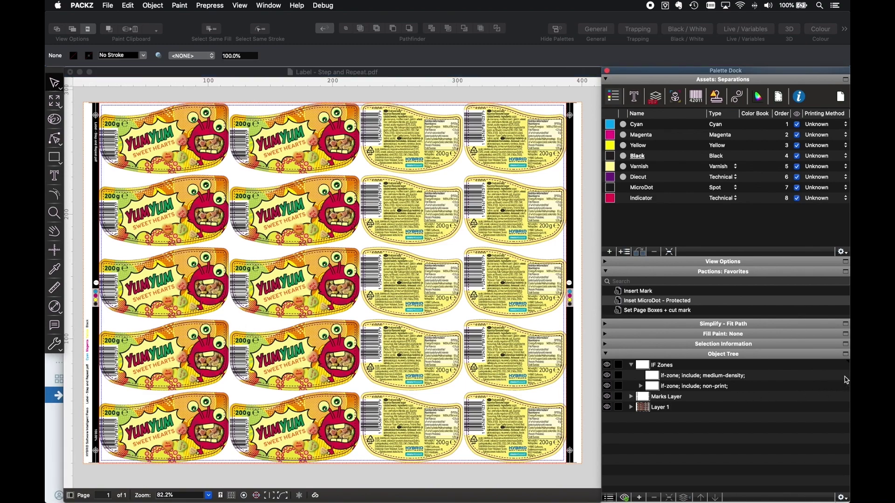
{"action": "left_click", "coordinate": [713, 377]}
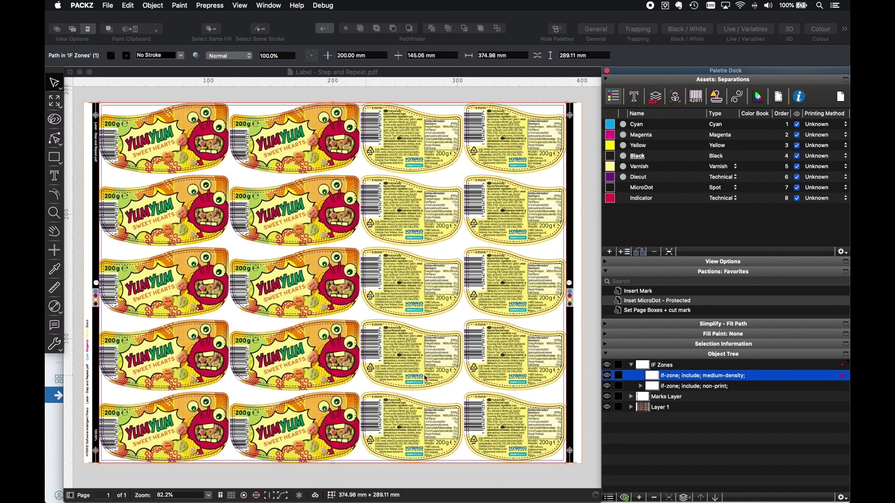
{"action": "left_click", "coordinate": [800, 387]}
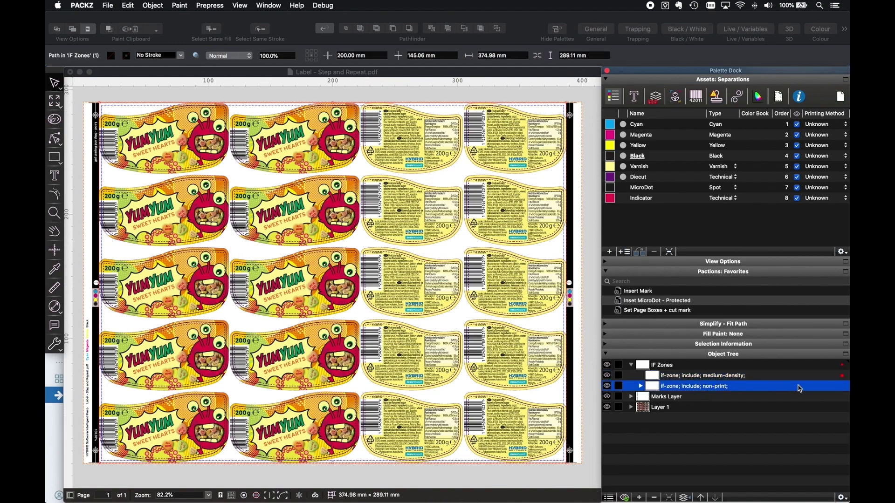
{"action": "left_click", "coordinate": [843, 387]}
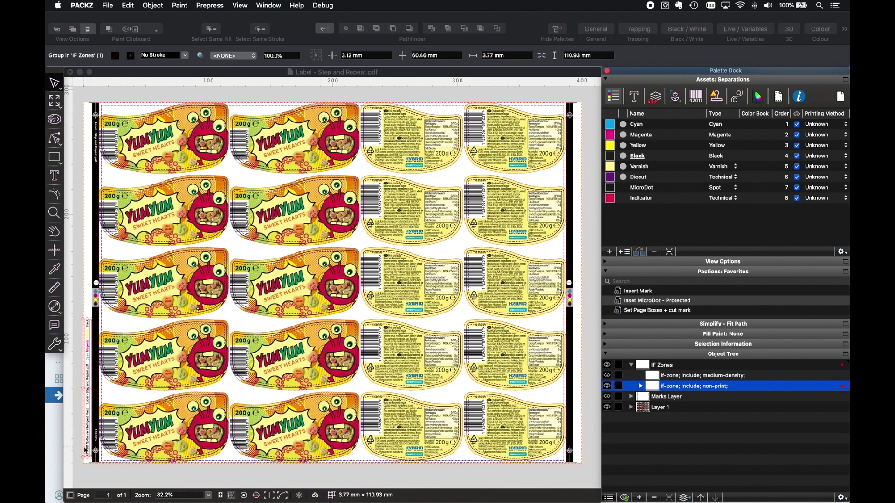
{"action": "double_click", "coordinate": [711, 302]}
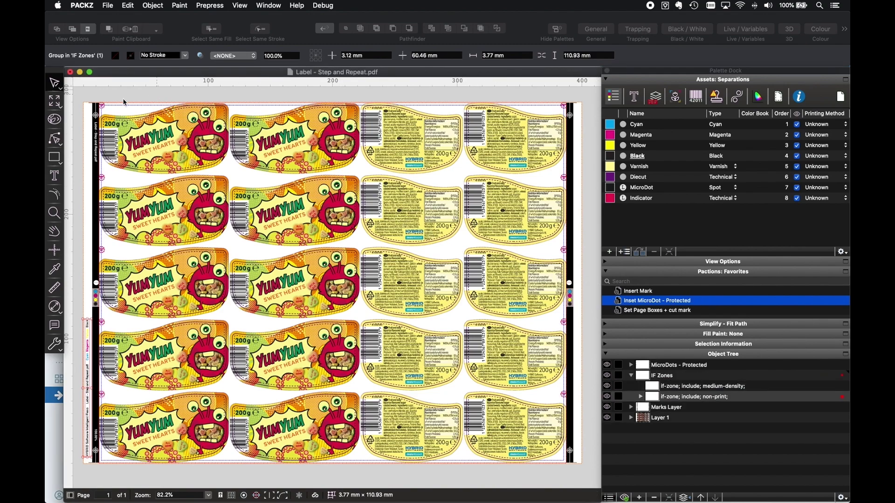
- Deselect the zones and zoom onto the top-left microdots and slug strip
{"action": "left_click", "coordinate": [84, 177]}
{"action": "scroll", "coordinate": [82, 178], "scroll_direction": "up", "scroll_amount": 3}
{"action": "scroll", "coordinate": [81, 178], "scroll_direction": "left", "scroll_amount": 4}
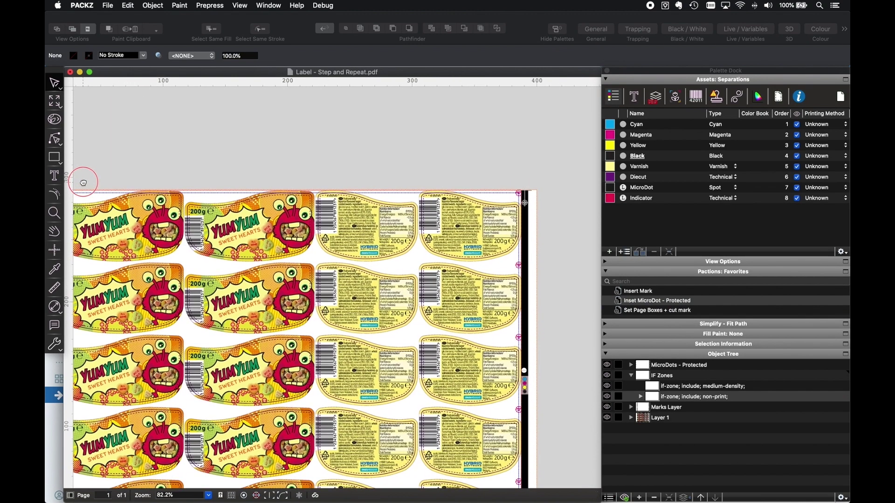
{"action": "left_click", "coordinate": [155, 231]}
{"action": "left_click_drag", "start_coordinate": [155, 231], "coordinate": [193, 142]}
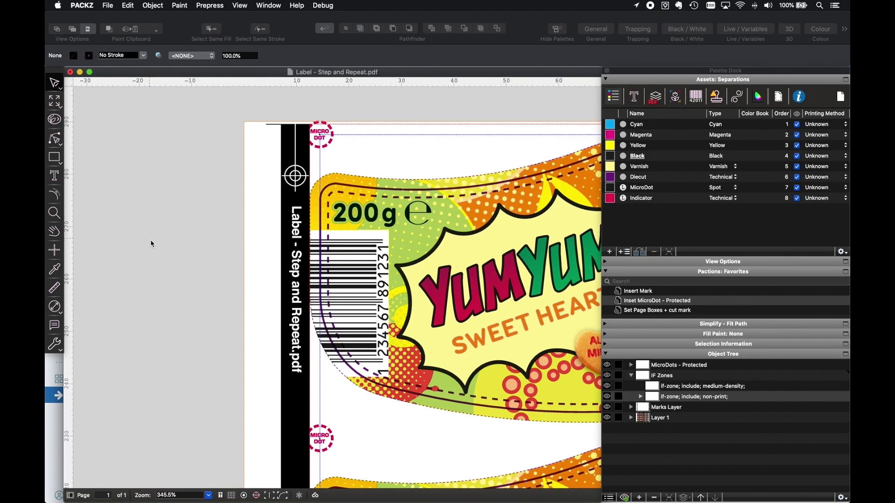
- Minimise the PACKZ document and return to the Cloudflow Kiosk page
{"action": "left_click", "coordinate": [114, 6]}
{"action": "key", "text": "Escape"}
{"action": "left_click", "coordinate": [80, 73]}
{"action": "left_click", "coordinate": [316, 180]}
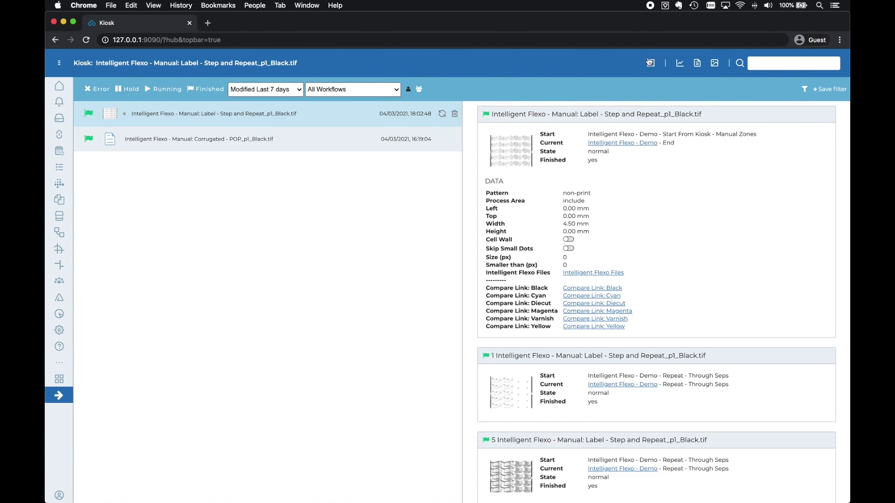
- Start an Intelligent Flexo - Demo job with IF - Smart Zones input, Protect MicroDots and 2400 dpi RIP
{"action": "left_click", "coordinate": [651, 64]}
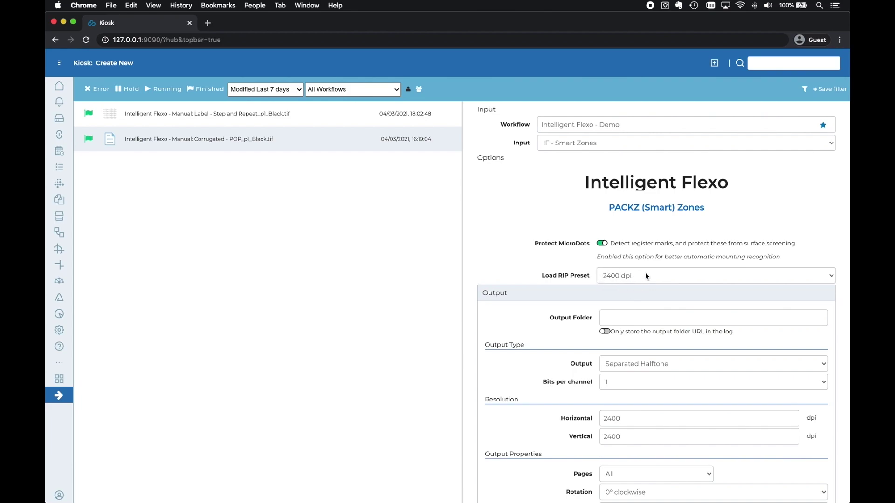
{"action": "scroll", "coordinate": [513, 266], "scroll_direction": "down", "scroll_amount": 10}
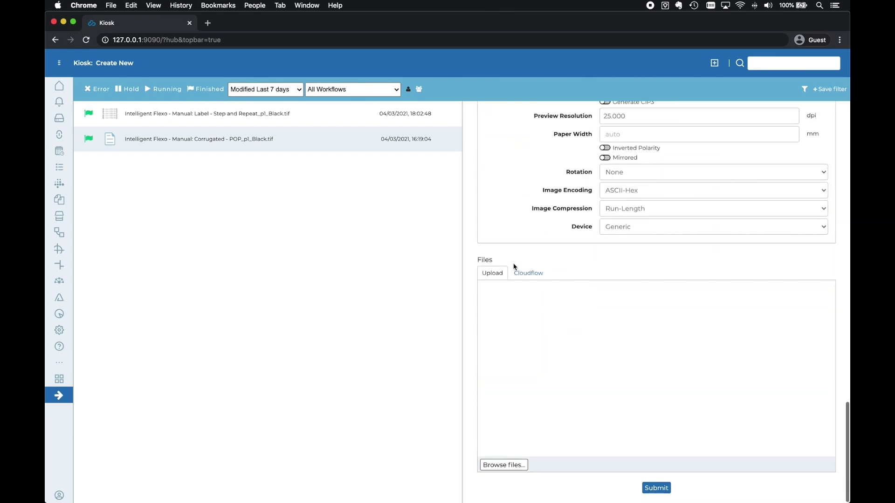
- Choose Label - Step and Repeat.pdf from Cloudflow files, submit it, and open the processed proof
{"action": "left_click", "coordinate": [526, 278]}
{"action": "left_click", "coordinate": [540, 357]}
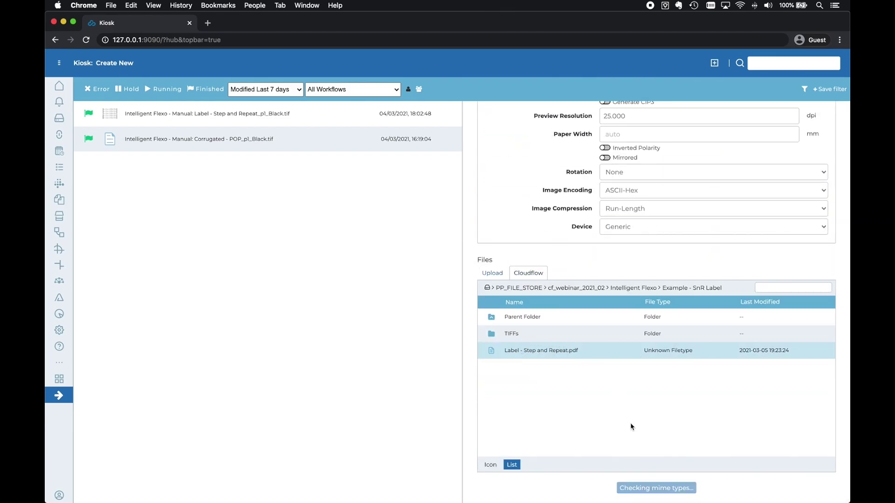
{"action": "left_click", "coordinate": [660, 489]}
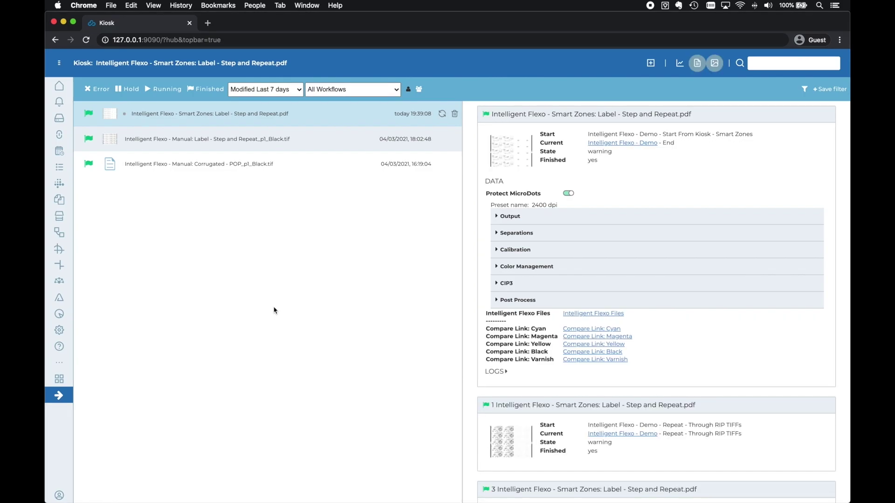
{"action": "left_click", "coordinate": [591, 314]}
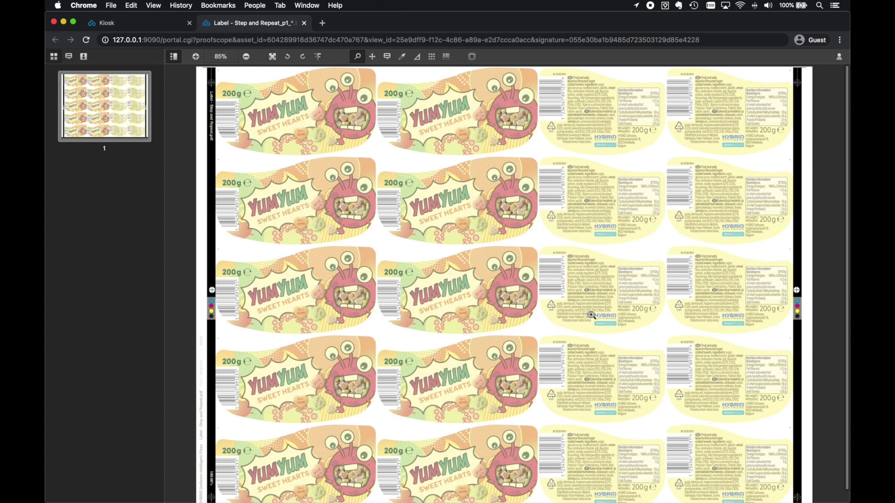
- Zoom in on the left-margin slug lettering, then fit the whole label sheet back in view
{"action": "left_click", "coordinate": [199, 406]}
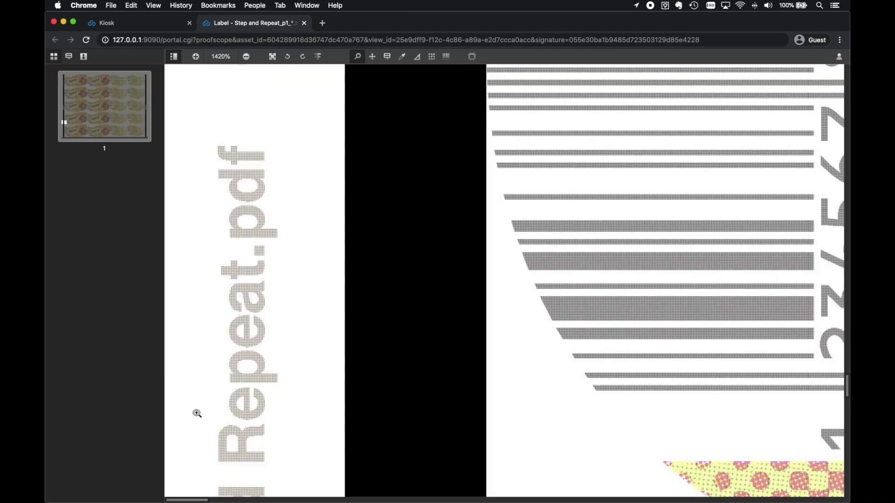
{"action": "left_click_drag", "start_coordinate": [196, 413], "coordinate": [369, 250]}
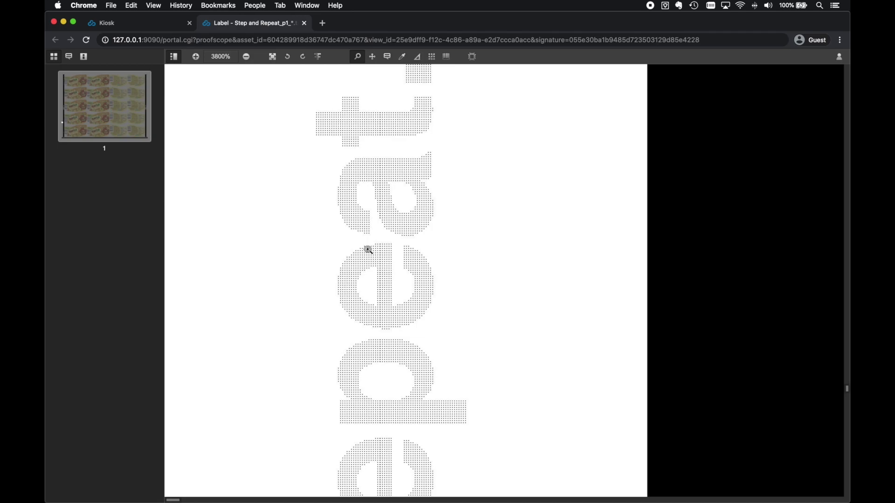
{"action": "key", "text": "ctrl+0"}
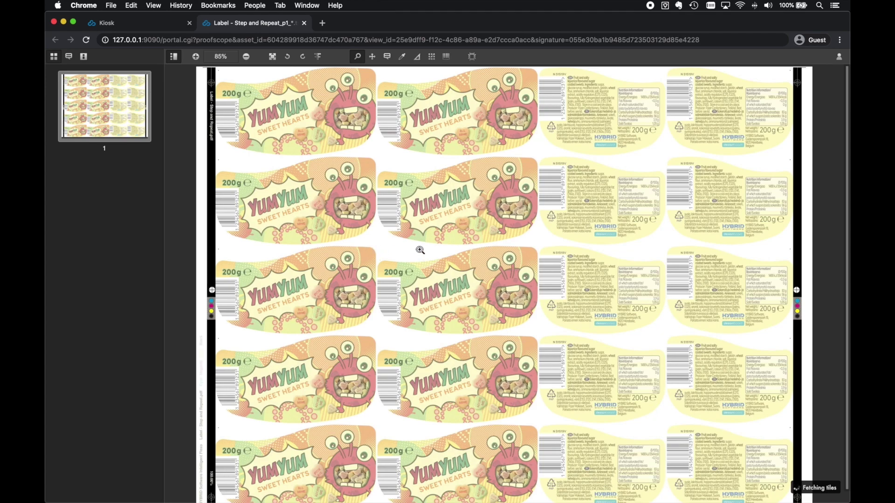
- Zoom in on the monster's eye and the left-edge microdot, then close the proof
{"action": "left_click_drag", "start_coordinate": [320, 254], "coordinate": [421, 344]}
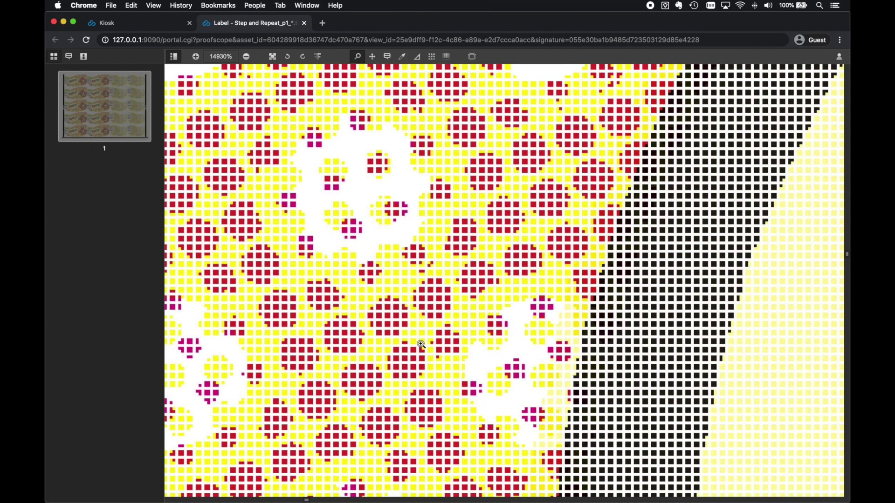
{"action": "key", "text": "super+0"}
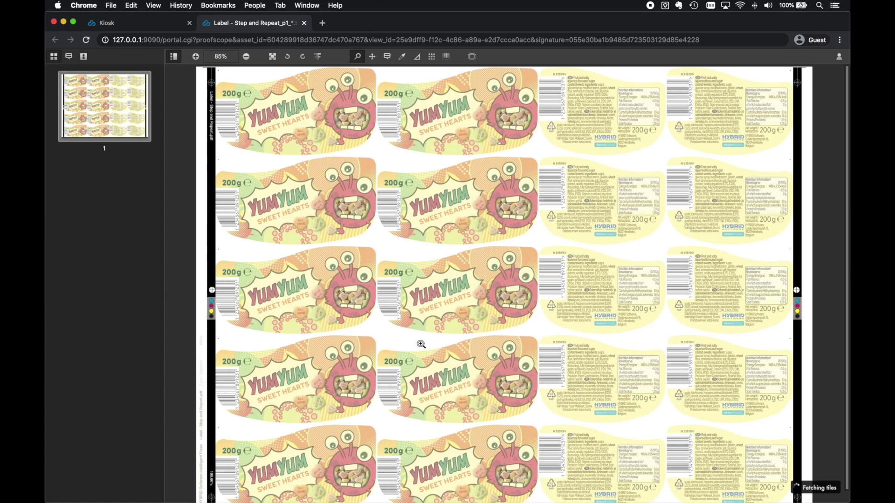
{"action": "left_click_drag", "start_coordinate": [243, 232], "coordinate": [198, 271]}
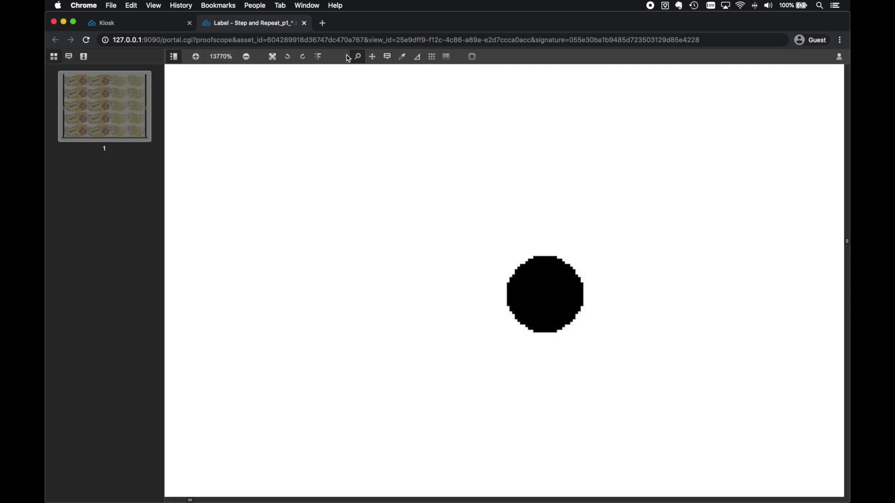
{"action": "left_click", "coordinate": [304, 23]}
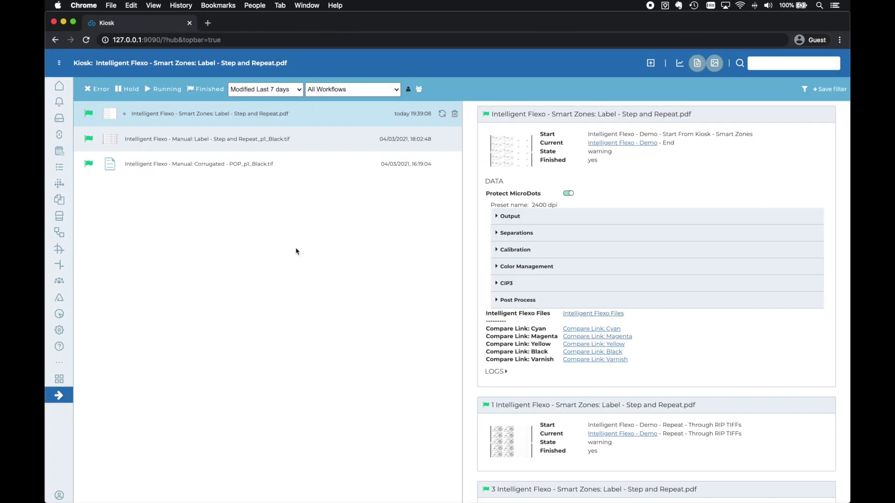